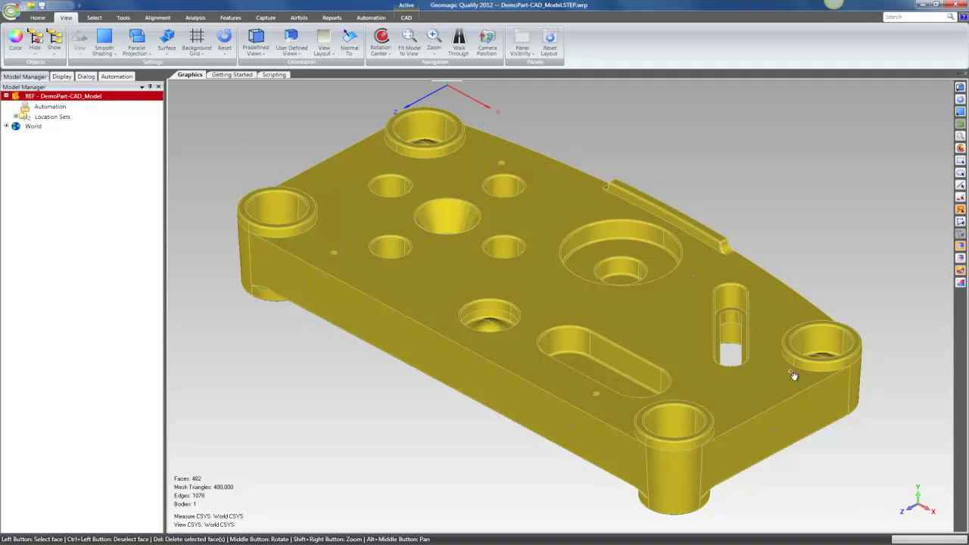
{"action": "left_click", "coordinate": [266, 17]}
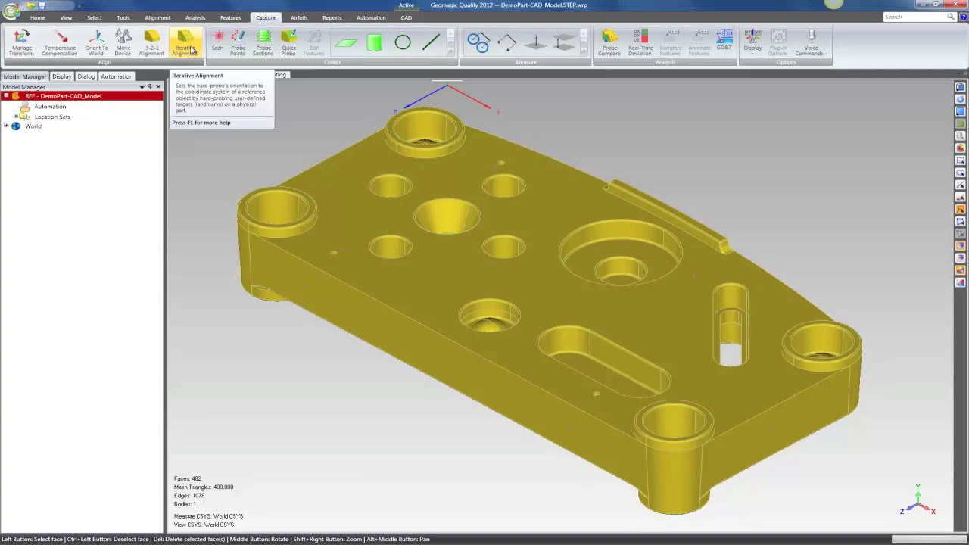
{"action": "left_click", "coordinate": [192, 50]}
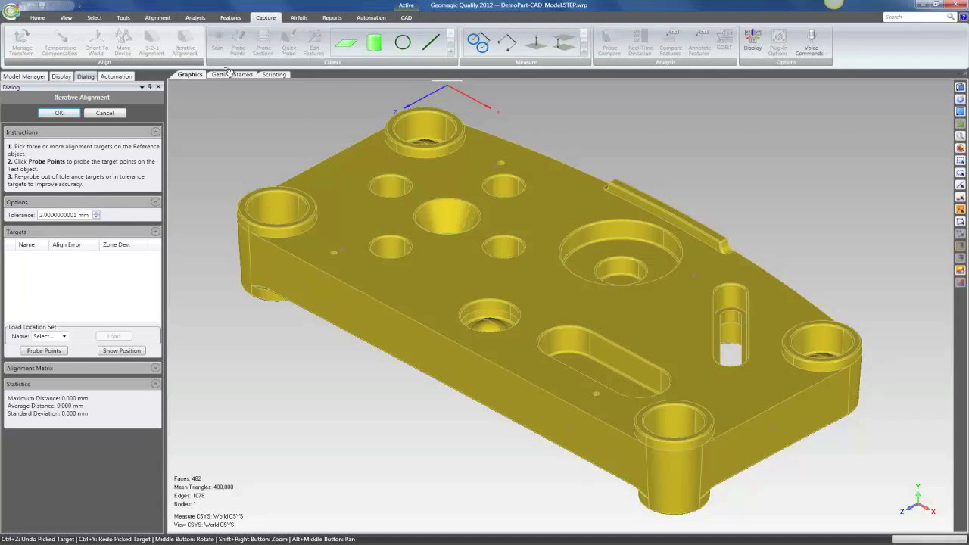
Place six hand-picked alignment targets on the yellow part, then undo the last one.
{"action": "left_click", "coordinate": [345, 236]}
{"action": "left_click", "coordinate": [513, 159]}
{"action": "left_click", "coordinate": [719, 374]}
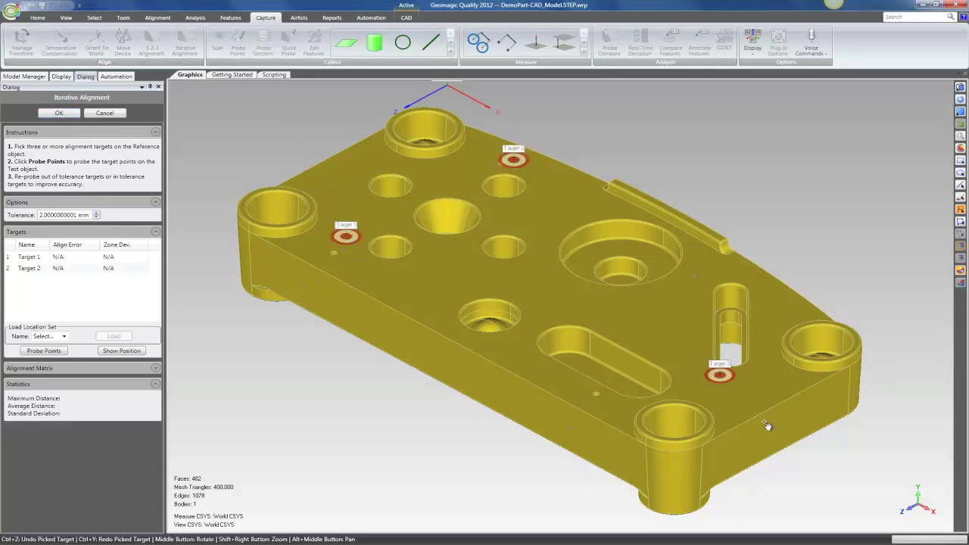
{"action": "left_click", "coordinate": [739, 448]}
{"action": "left_click", "coordinate": [817, 409]}
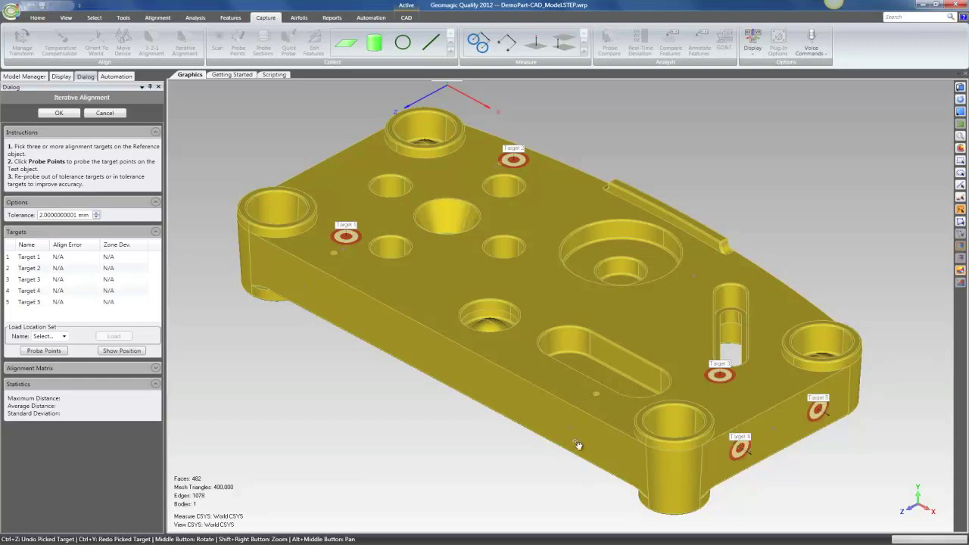
{"action": "left_click", "coordinate": [497, 392]}
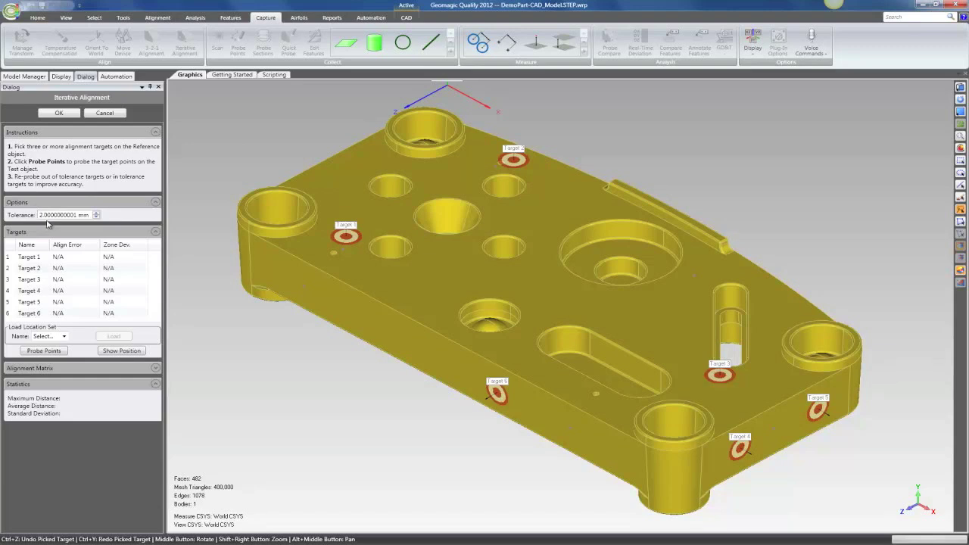
{"action": "key", "text": "ctrl+z"}
{"action": "key", "text": "ctrl+z"}
{"action": "key", "text": "ctrl+z"}
{"action": "key", "text": "ctrl+z"}
{"action": "key", "text": "ctrl+z"}
{"action": "key", "text": "ctrl+z"}
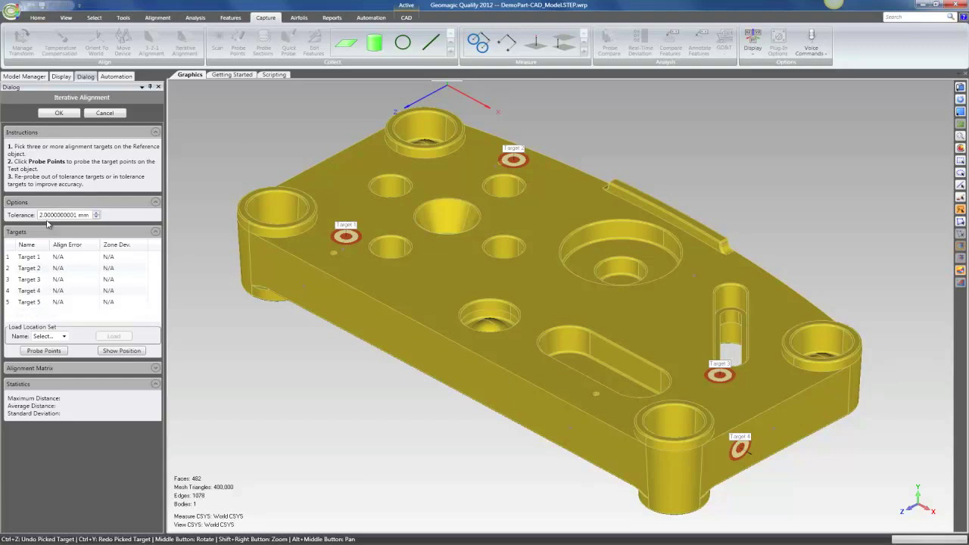
Clear the remaining picked targets, load targets Pt1–Pt6 from Location Set 1, and begin probing.
{"action": "key", "text": "ctrl+z"}
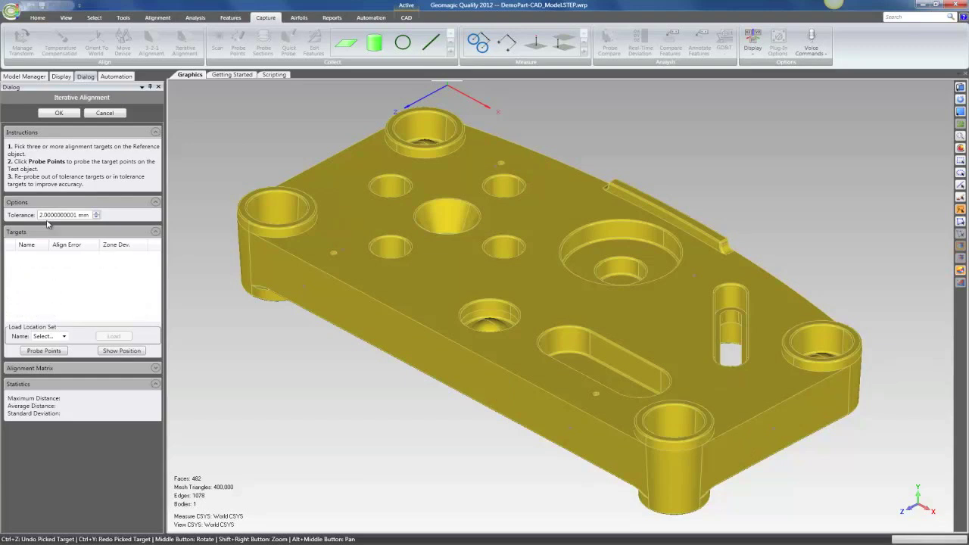
{"action": "left_click", "coordinate": [44, 337]}
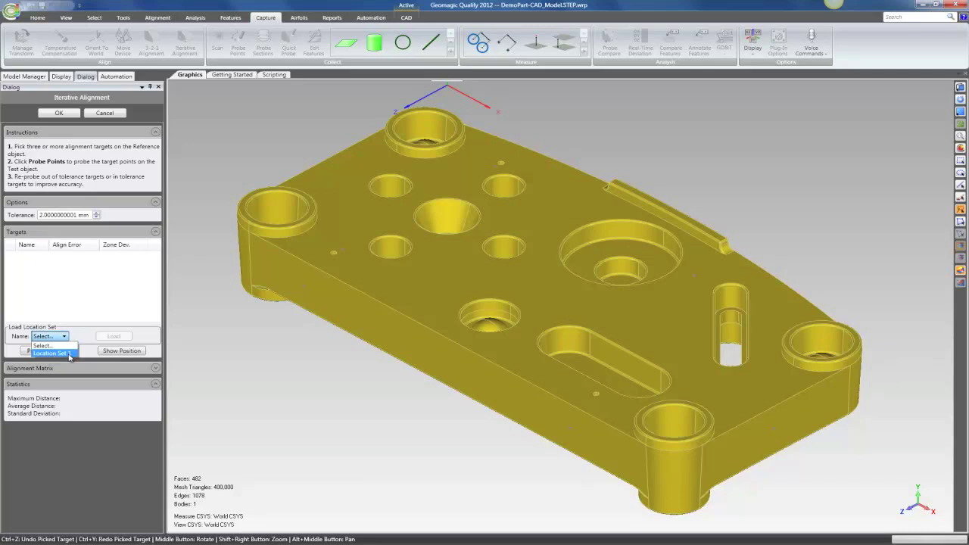
{"action": "left_click", "coordinate": [68, 354]}
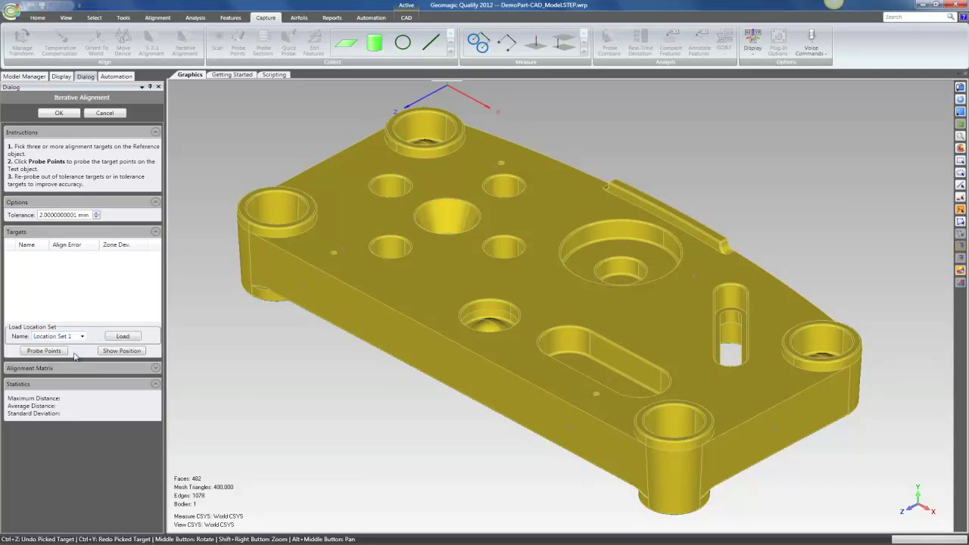
{"action": "left_click", "coordinate": [124, 337]}
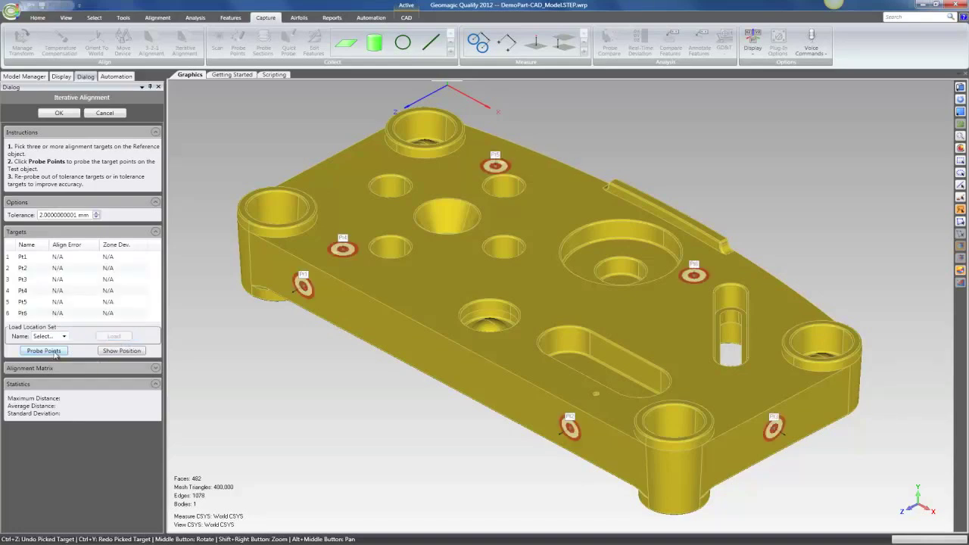
{"action": "left_click", "coordinate": [44, 351]}
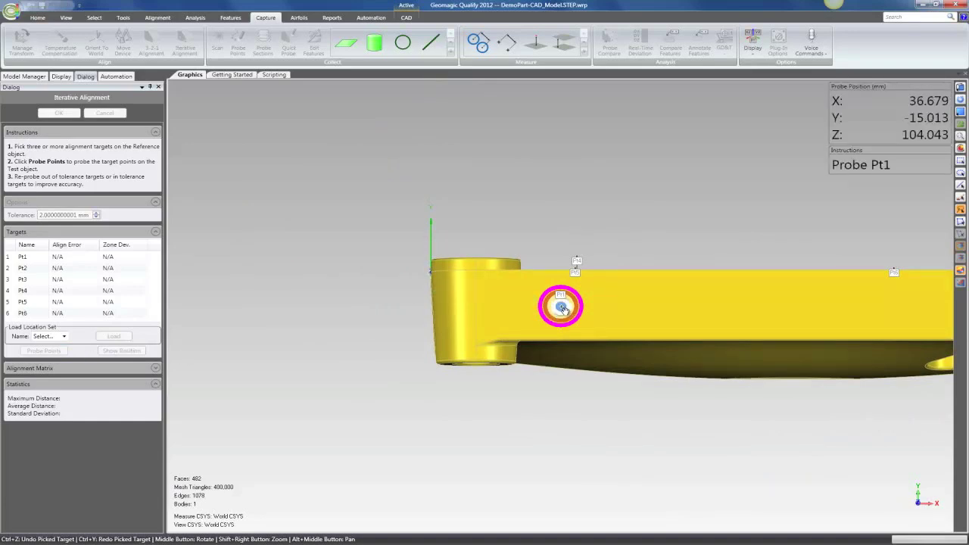
Probe targets Pt1 through Pt6 in turn, each giving a 0.000 mm alignment error.
{"action": "left_click", "coordinate": [563, 308]}
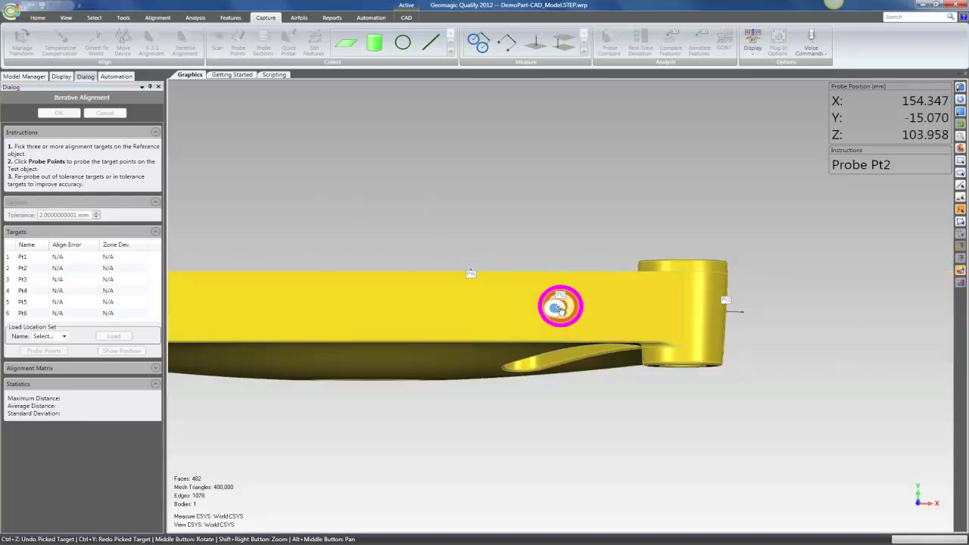
{"action": "left_click", "coordinate": [563, 308]}
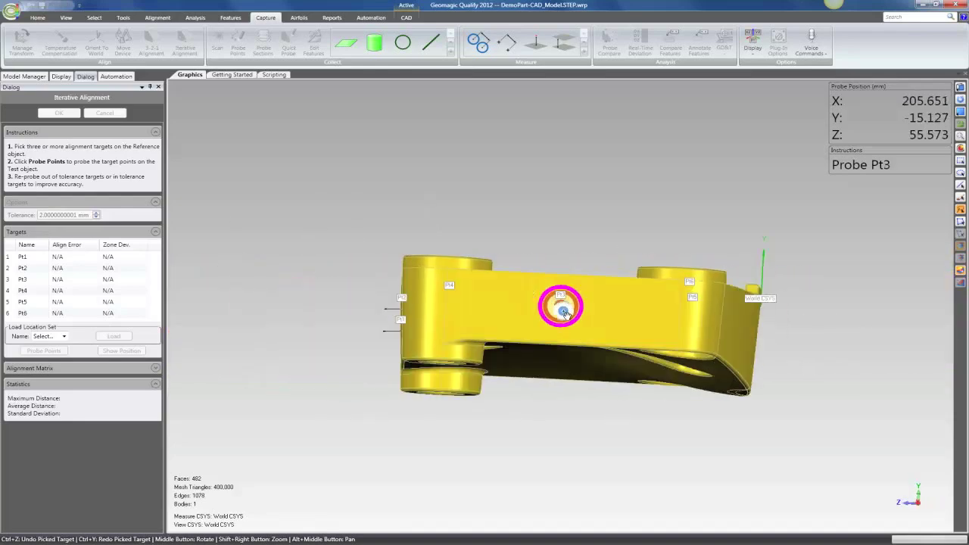
{"action": "left_click", "coordinate": [562, 308]}
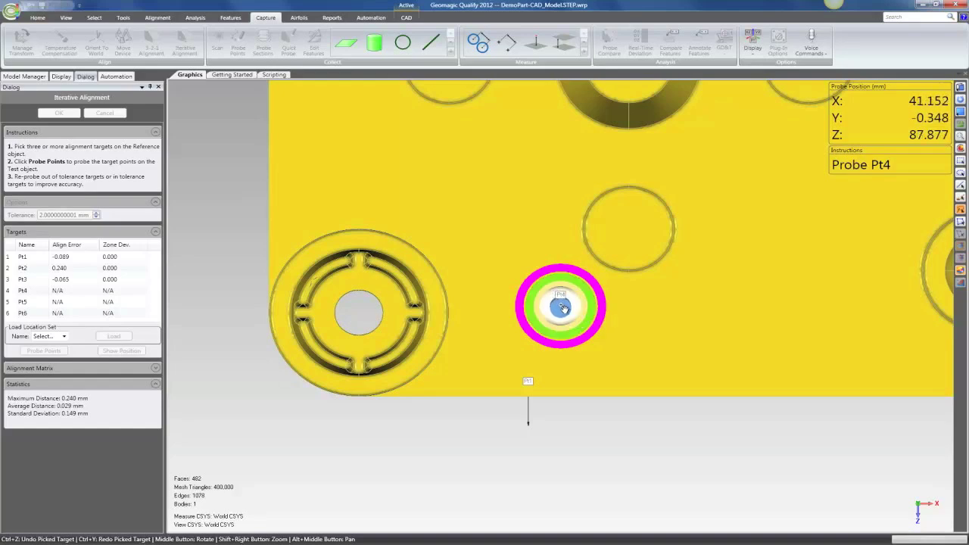
{"action": "left_click", "coordinate": [563, 308]}
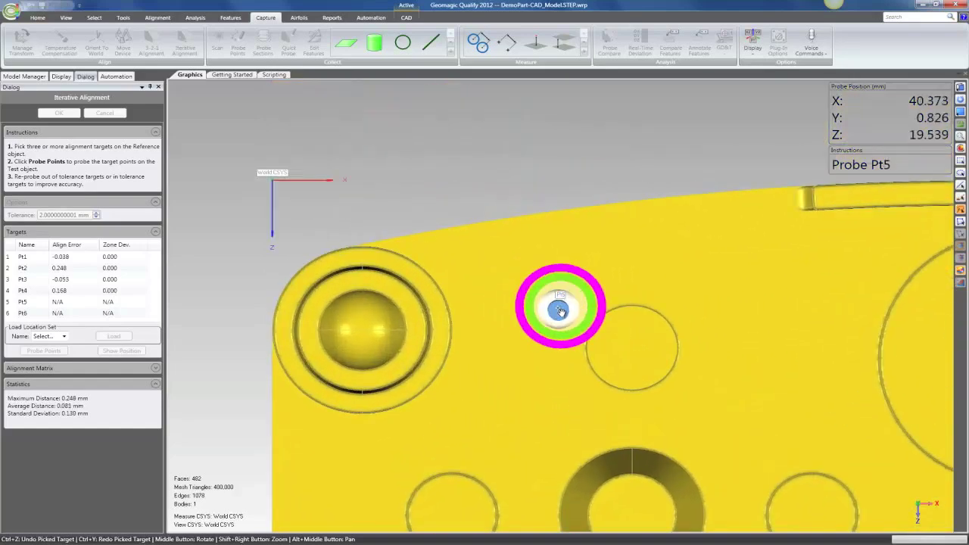
{"action": "left_click", "coordinate": [562, 310]}
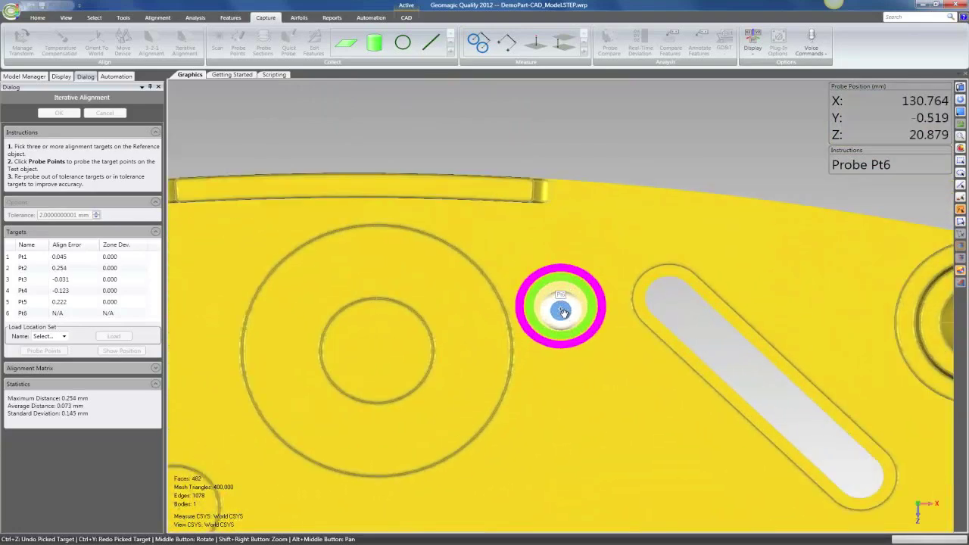
{"action": "left_click", "coordinate": [561, 310]}
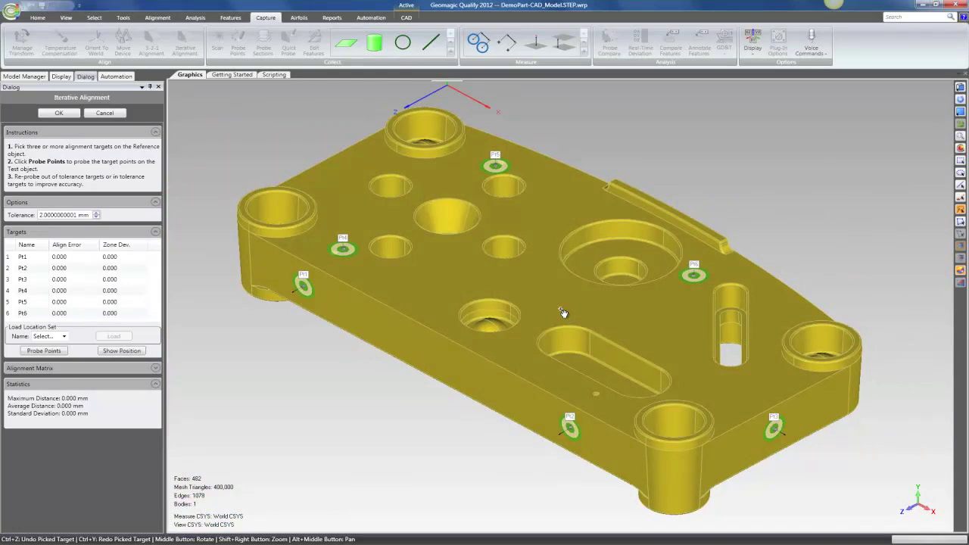
{"action": "scroll", "coordinate": [563, 312], "scroll_direction": "up", "scroll_amount": 5}
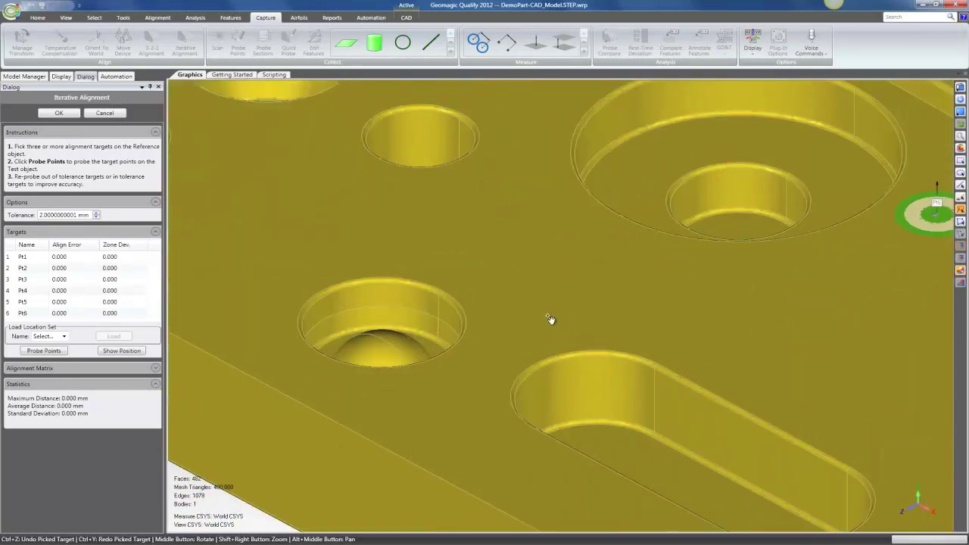
{"action": "middle_click_drag", "start_coordinate": [509, 366], "coordinate": [376, 398]}
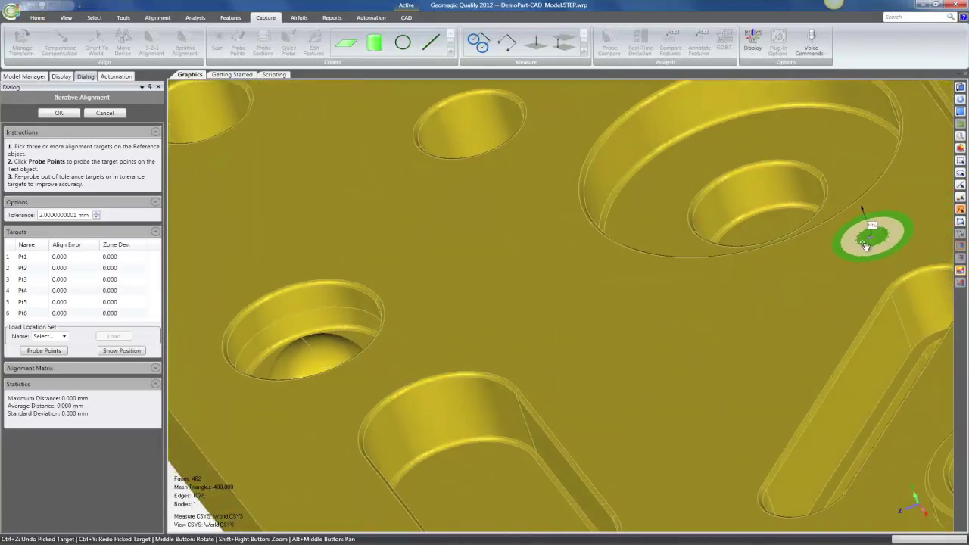
{"action": "mouse_move", "coordinate": [504, 330]}
{"action": "middle_mouse_down"}
{"action": "mouse_move", "coordinate": [668, 358]}
{"action": "mouse_move", "coordinate": [635, 352]}
{"action": "mouse_move", "coordinate": [569, 296]}
{"action": "middle_mouse_up"}
{"action": "middle_click_drag", "start_coordinate": [292, 277], "coordinate": [386, 366]}
{"action": "scroll", "coordinate": [445, 396], "scroll_direction": "down", "scroll_amount": 10}
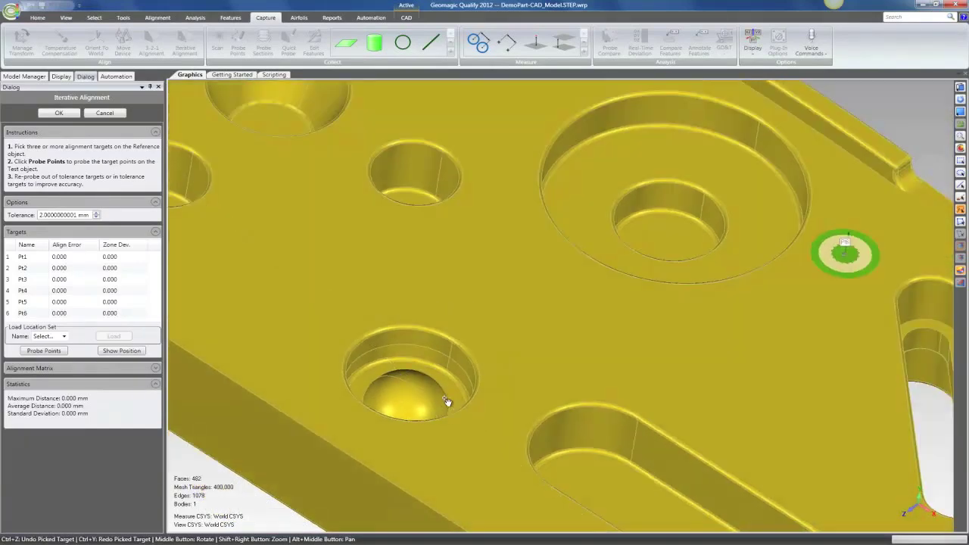
{"action": "scroll", "coordinate": [447, 395], "scroll_direction": "down", "scroll_amount": 2}
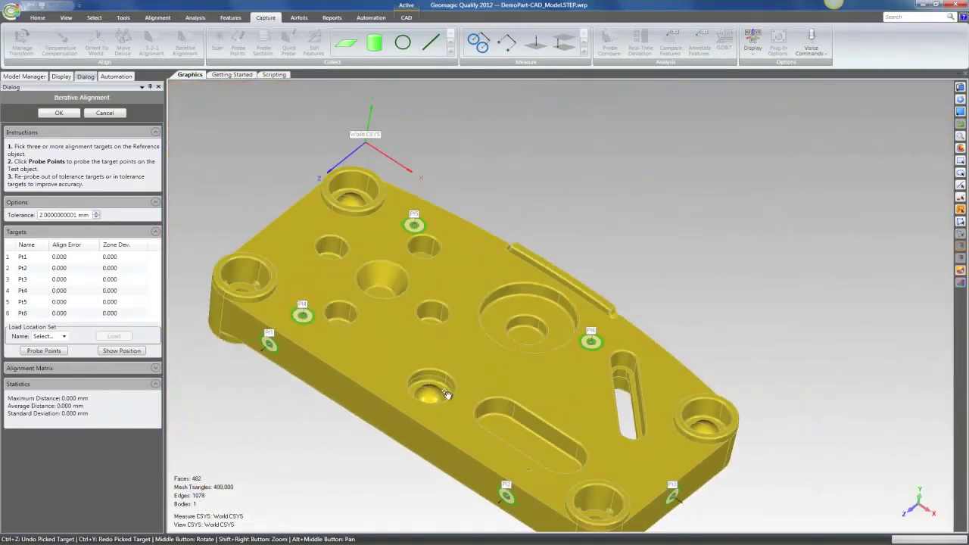
{"action": "middle_click_drag", "start_coordinate": [391, 381], "coordinate": [453, 338], "text": "alt"}
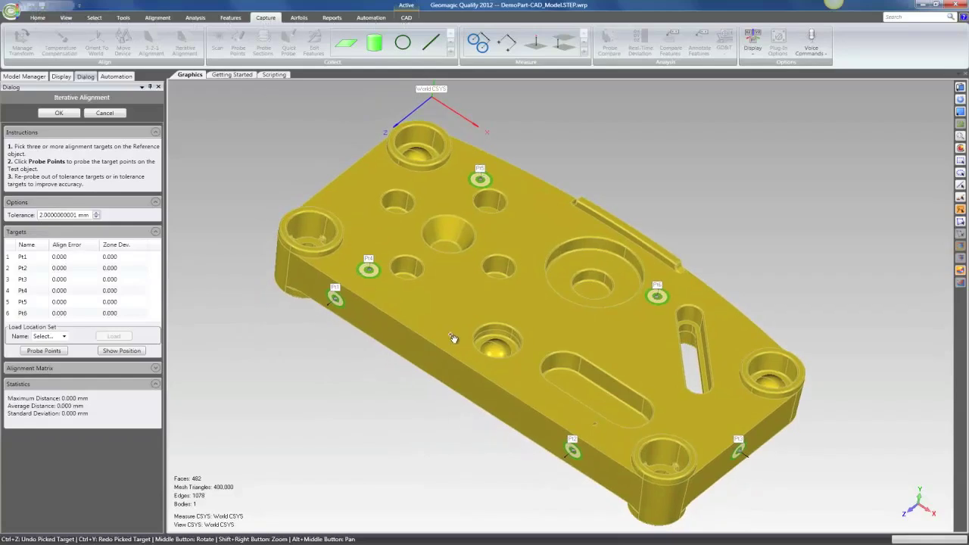